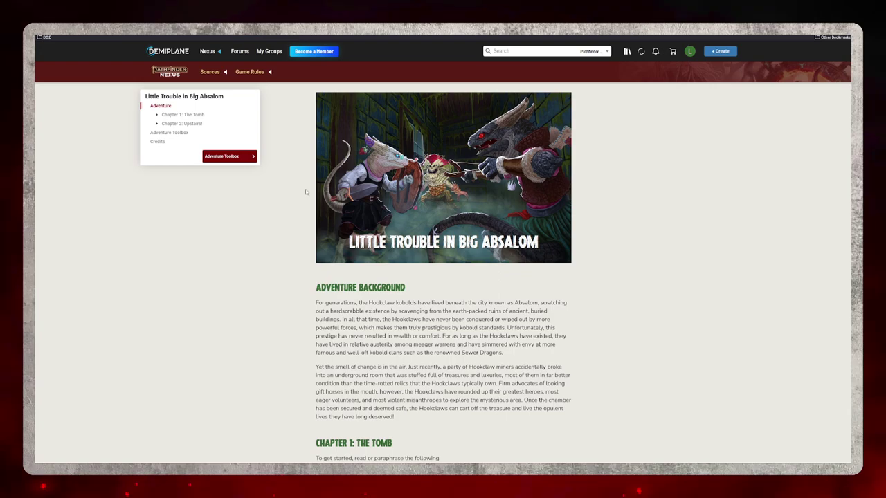
Look over the adventure background and Chapter 1 introduction of Little Trouble in Big Absalom.
{"action": "scroll", "coordinate": [305, 191], "scroll_direction": "down", "scroll_amount": 3}
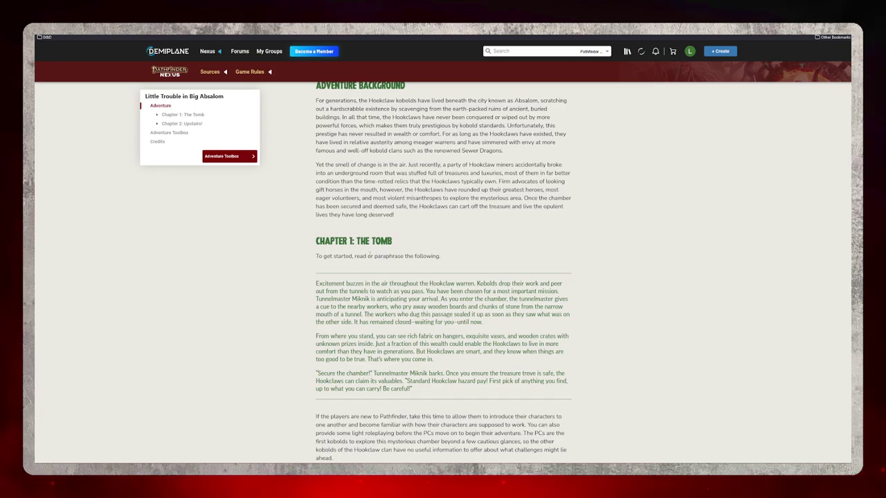
{"action": "scroll", "coordinate": [370, 256], "scroll_direction": "up", "scroll_amount": 3}
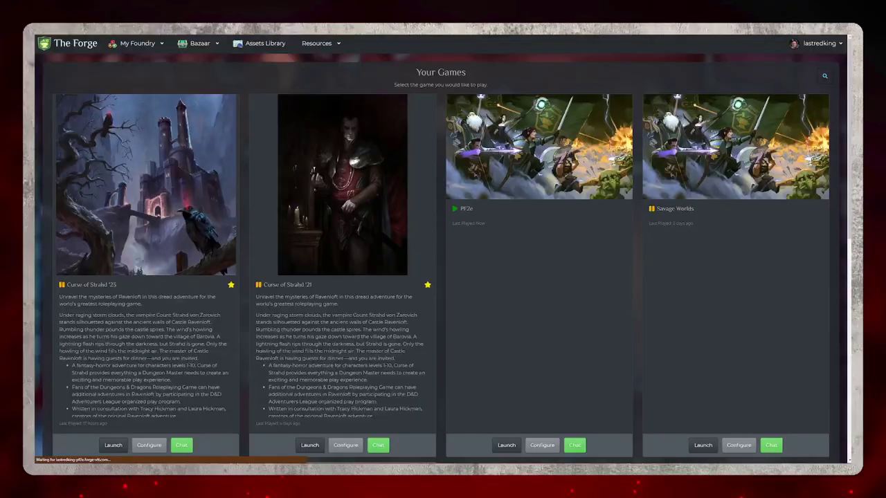
Switch to The Forge and open the Games Configuration page.
{"action": "mouse_move", "coordinate": [288, 373]}
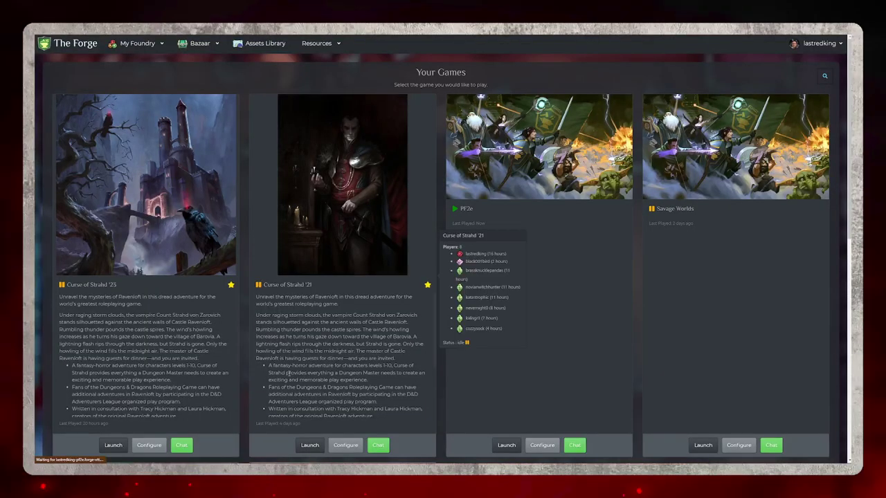
{"action": "left_click", "coordinate": [137, 43]}
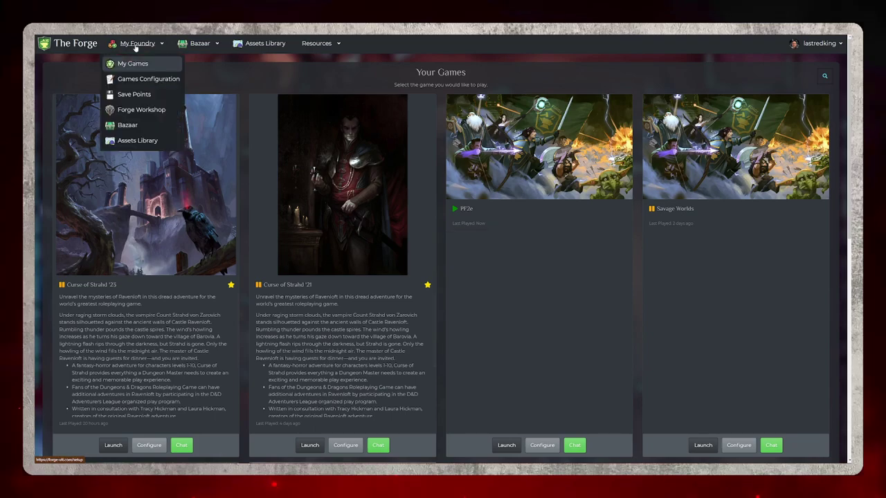
{"action": "left_click", "coordinate": [141, 79]}
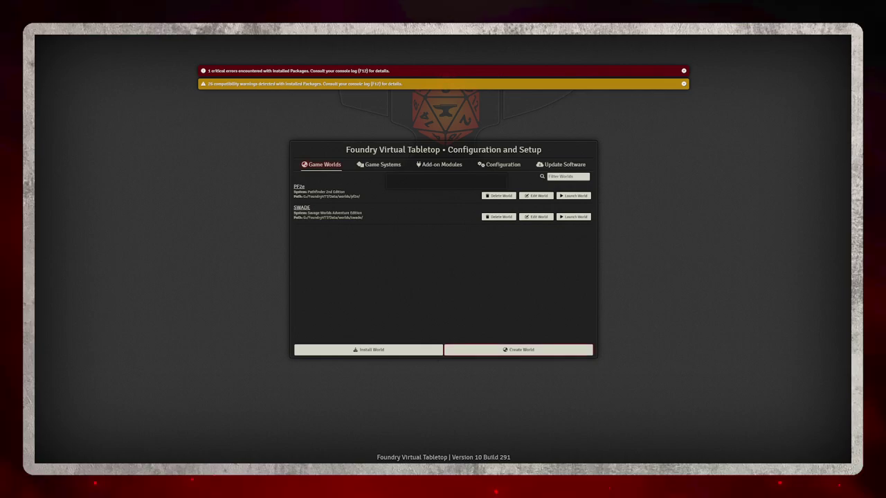
Open the world creation form in the local Foundry Virtual Tabletop setup and dismiss it.
{"action": "left_click", "coordinate": [519, 349]}
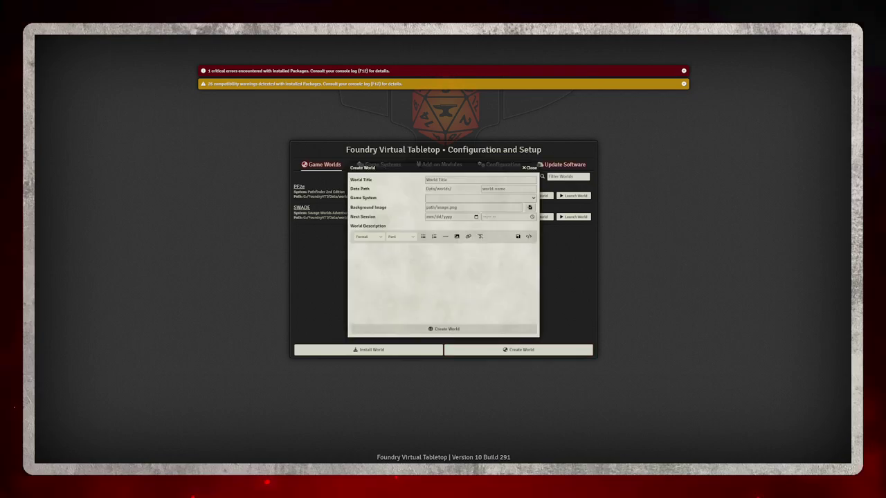
{"action": "key", "text": "Escape"}
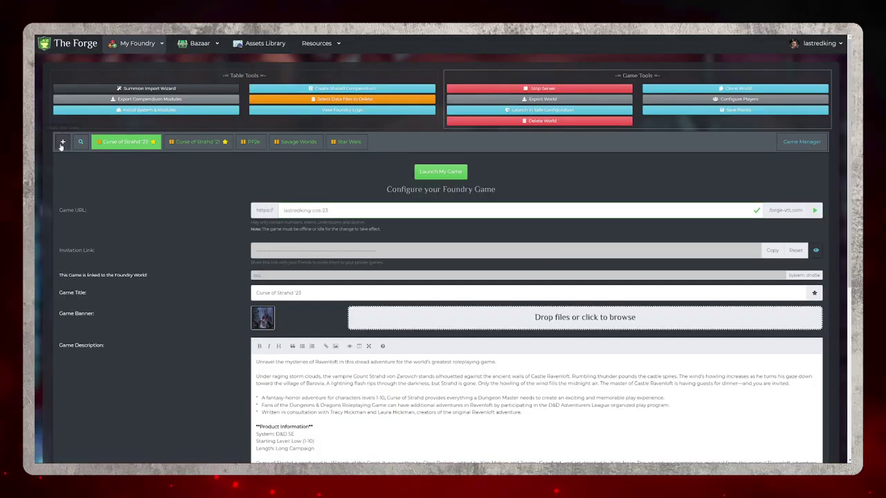
Start a new blank game in The Forge and choose Pathfinder Second Edition as its game system.
{"action": "mouse_move", "coordinate": [147, 49]}
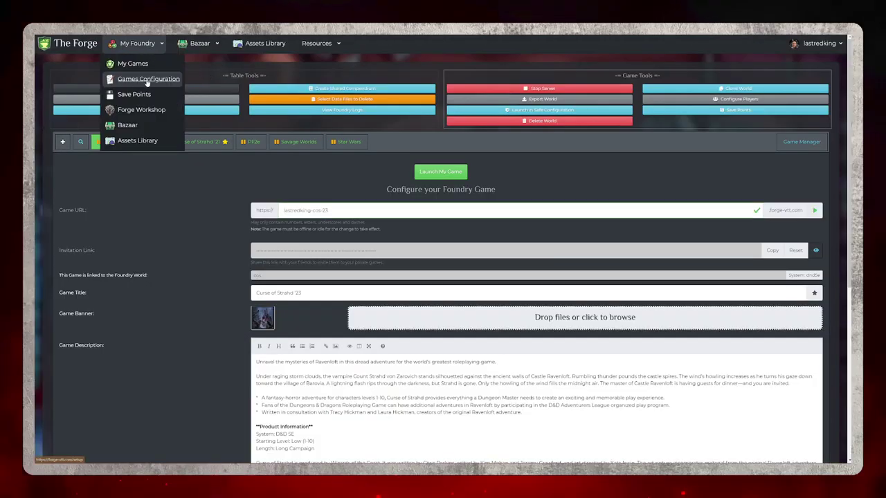
{"action": "left_click", "coordinate": [62, 143]}
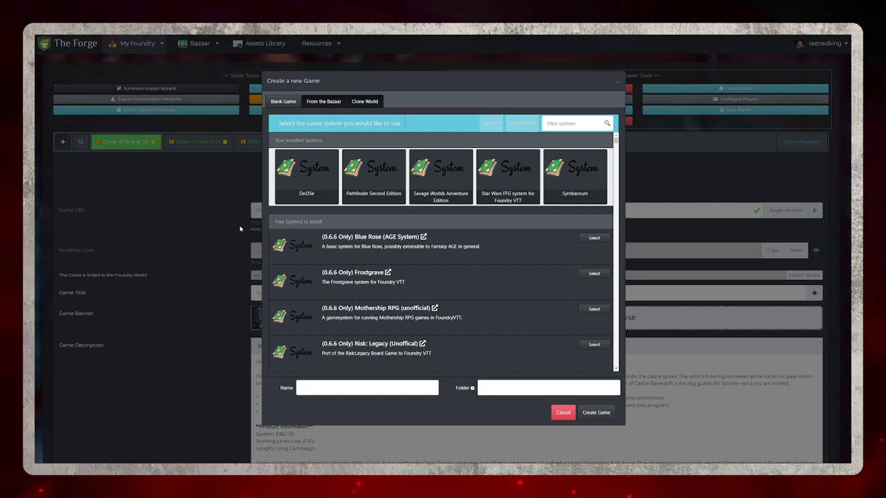
{"action": "left_click", "coordinate": [367, 201]}
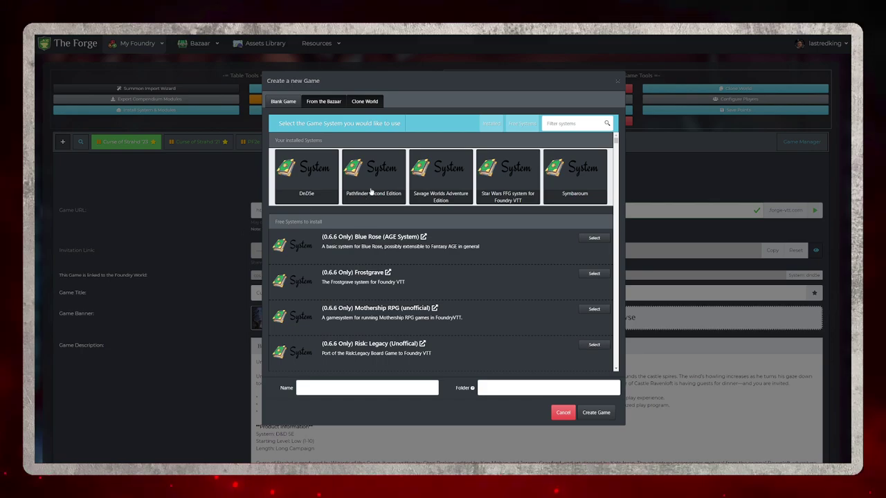
{"action": "scroll", "coordinate": [370, 198], "scroll_direction": "down", "scroll_amount": 10}
{"action": "scroll", "coordinate": [415, 211], "scroll_direction": "down", "scroll_amount": 15}
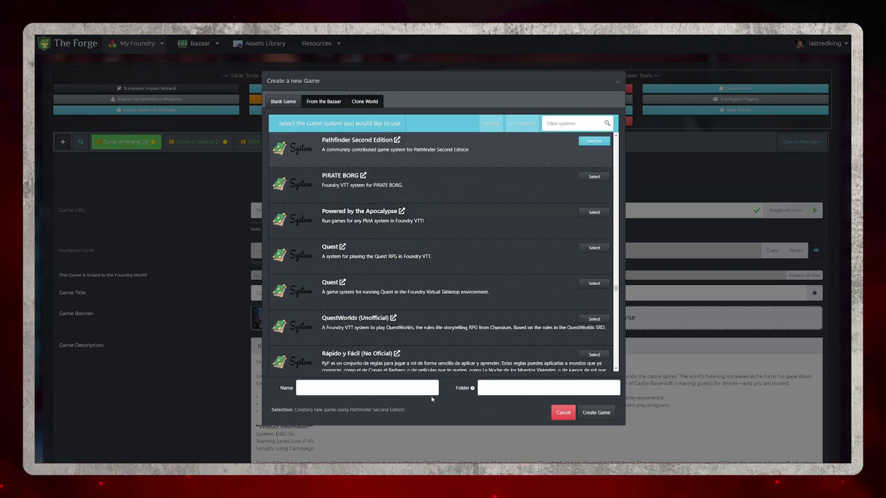
Name the new game Little Trouble in Big Absalom.
{"action": "left_click", "coordinate": [368, 393]}
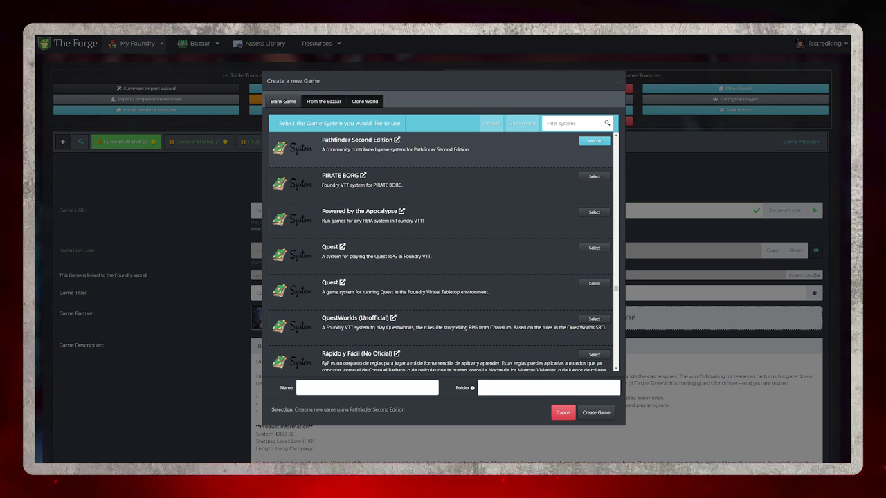
{"action": "key", "text": "alt+Tab"}
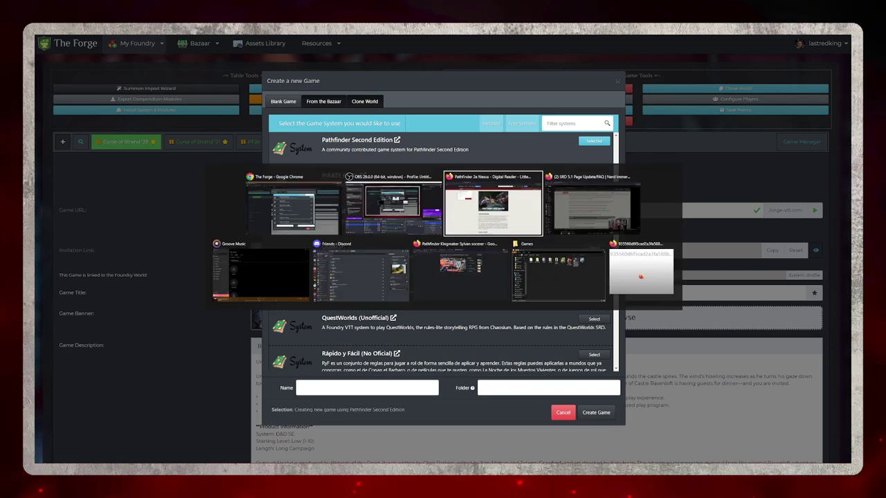
{"action": "key", "text": "alt+Tab"}
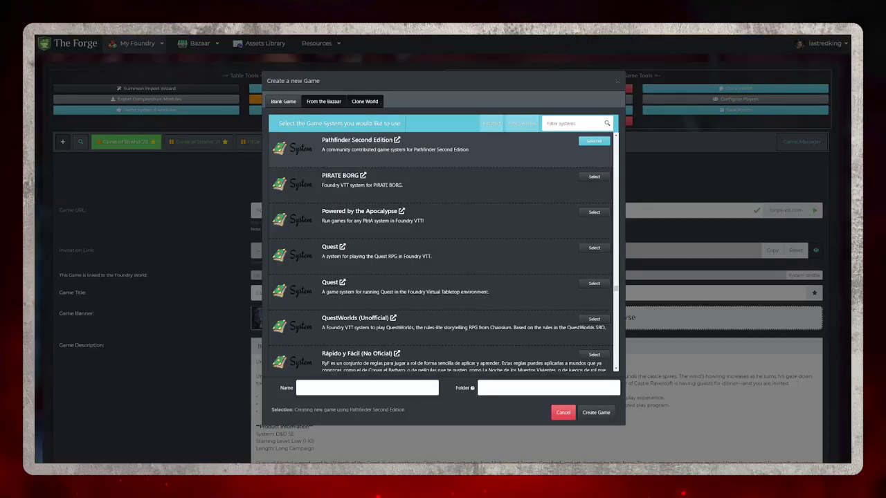
{"action": "type", "text": "Little Trouble in Big Absalom"}
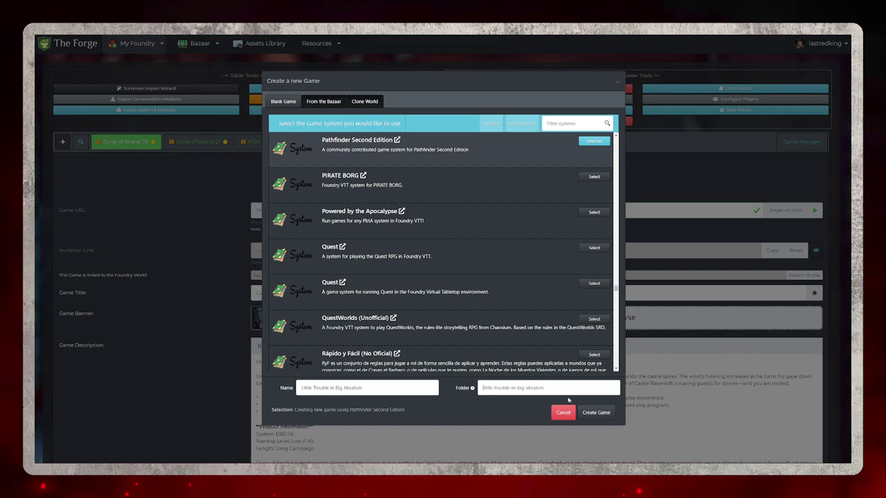
{"action": "type", "text": "ltib"}
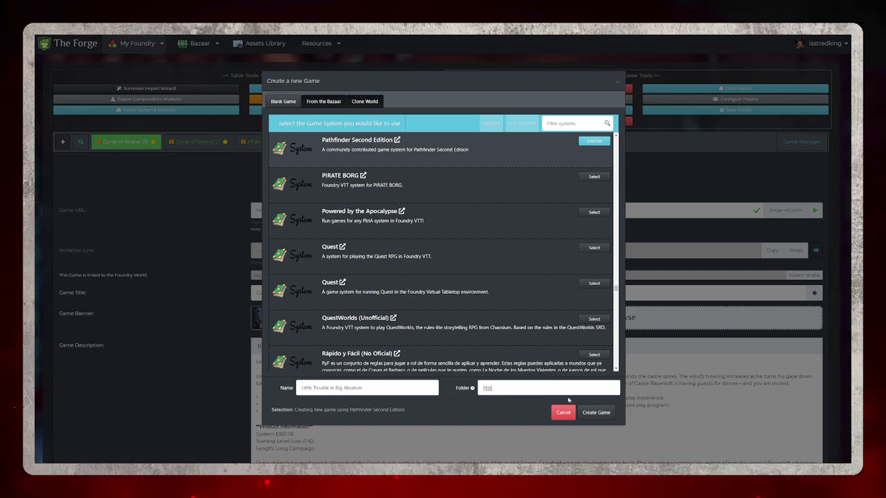
{"action": "key", "text": "BackSpace"}
{"action": "key", "text": "BackSpace"}
{"action": "key", "text": "BackSpace"}
{"action": "key", "text": "BackSpace"}
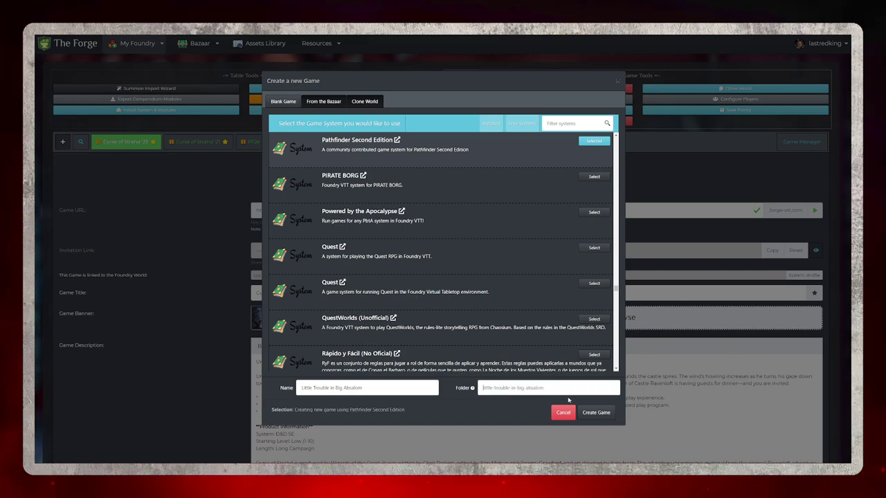
{"action": "type", "text": "lt"}
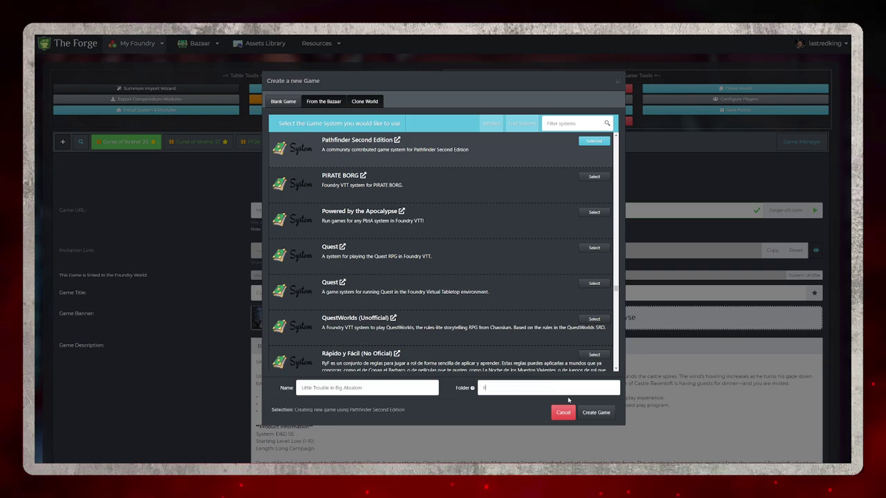
{"action": "key", "text": "BackSpace"}
{"action": "key", "text": "BackSpace"}
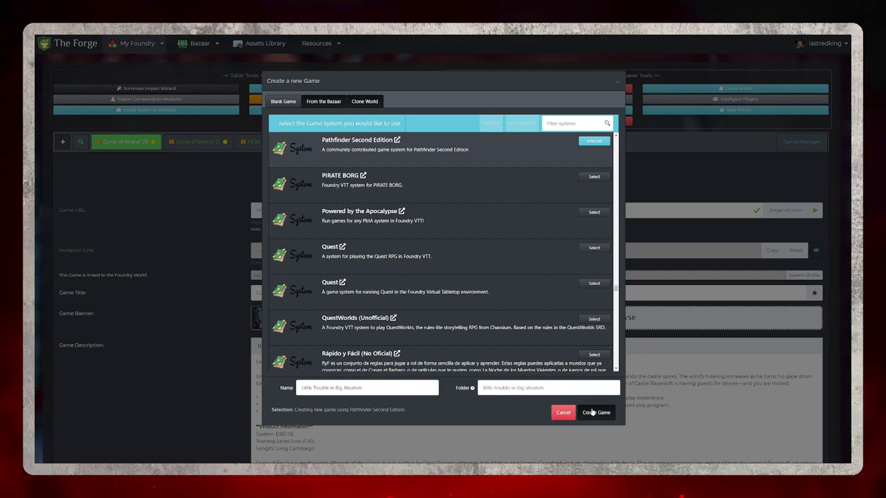
Create the new Pathfinder game with the suggested folder name.
{"action": "left_click", "coordinate": [590, 414]}
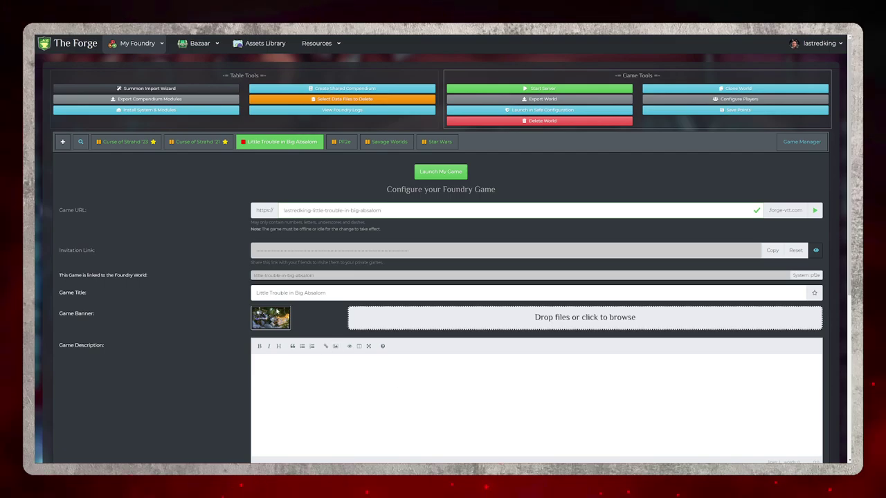
{"action": "mouse_move", "coordinate": [276, 319]}
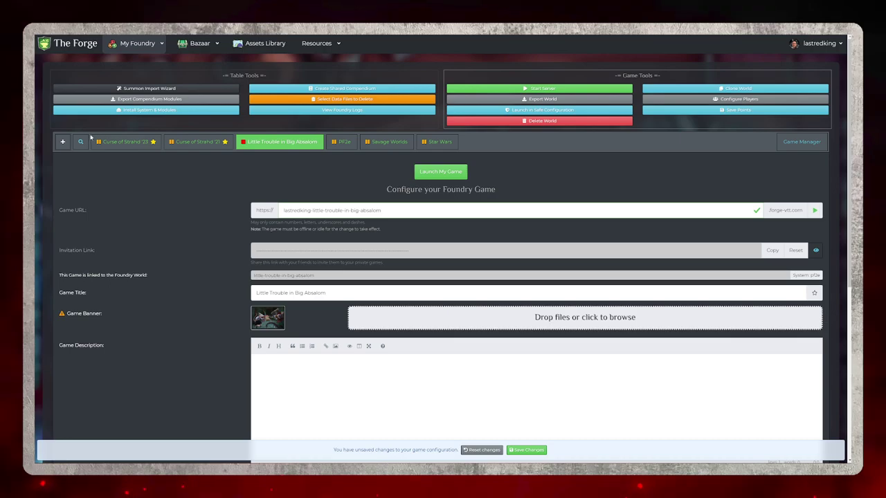
Check how the new game's banner looks in the overview of all games.
{"action": "left_click", "coordinate": [72, 43]}
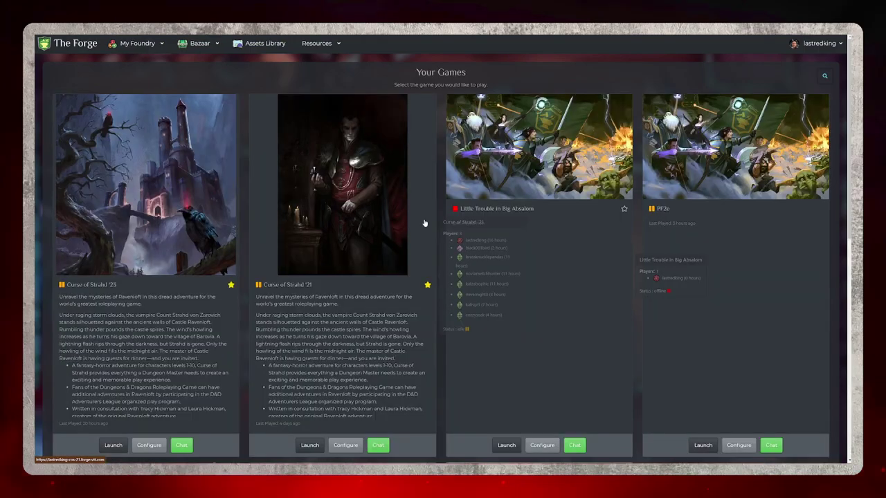
{"action": "scroll", "coordinate": [424, 223], "scroll_direction": "down", "scroll_amount": 4}
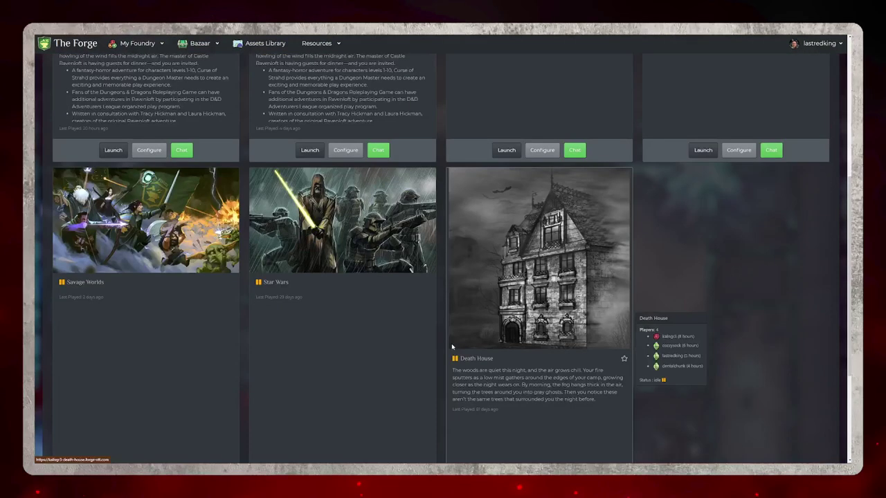
{"action": "scroll", "coordinate": [452, 346], "scroll_direction": "up", "scroll_amount": 4}
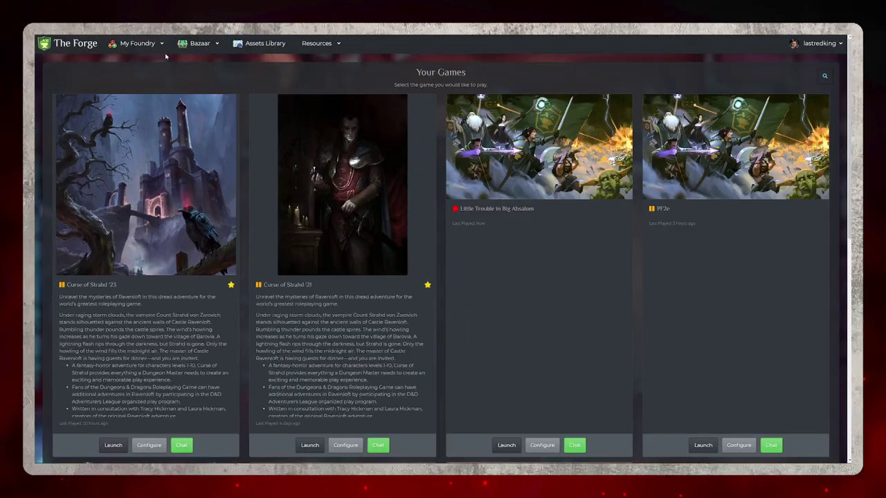
Open the configuration of Little Trouble in Big Absalom and set its game banner to the adventure's cover artwork.
{"action": "left_click", "coordinate": [161, 44]}
{"action": "left_click", "coordinate": [142, 79]}
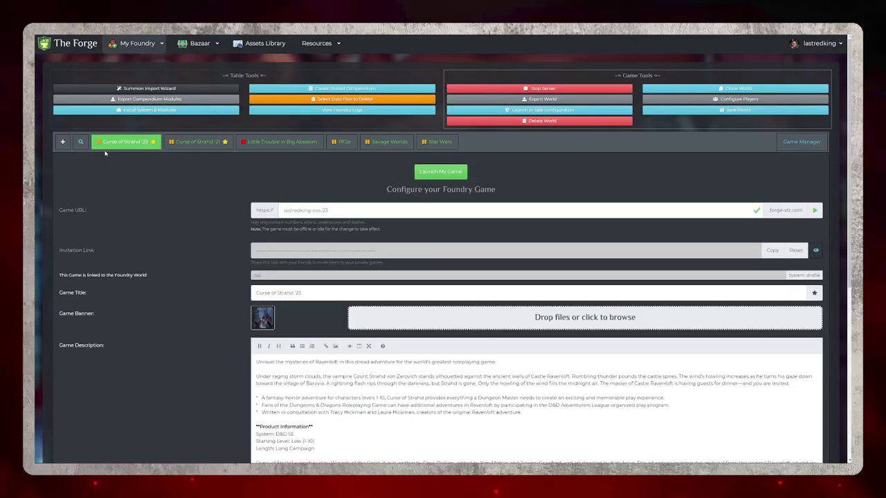
{"action": "left_click", "coordinate": [280, 141]}
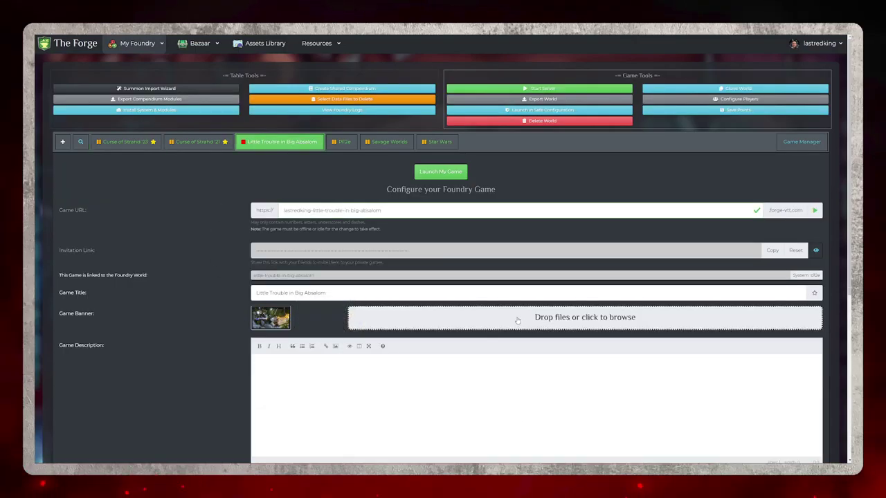
{"action": "left_click_drag", "start_coordinate": [879, 325], "coordinate": [621, 328]}
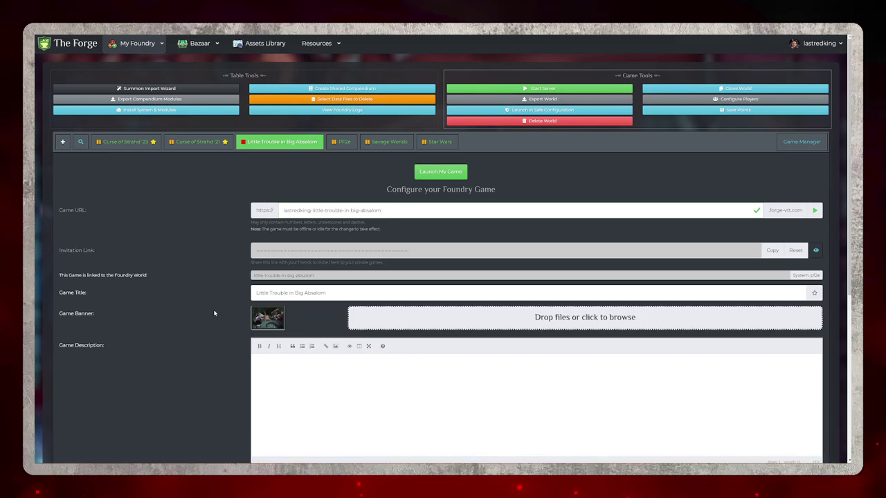
Fill the game description with the two adventure background paragraphs about the Hookclaw kobolds and save the changes.
{"action": "scroll", "coordinate": [214, 313], "scroll_direction": "down", "scroll_amount": 2}
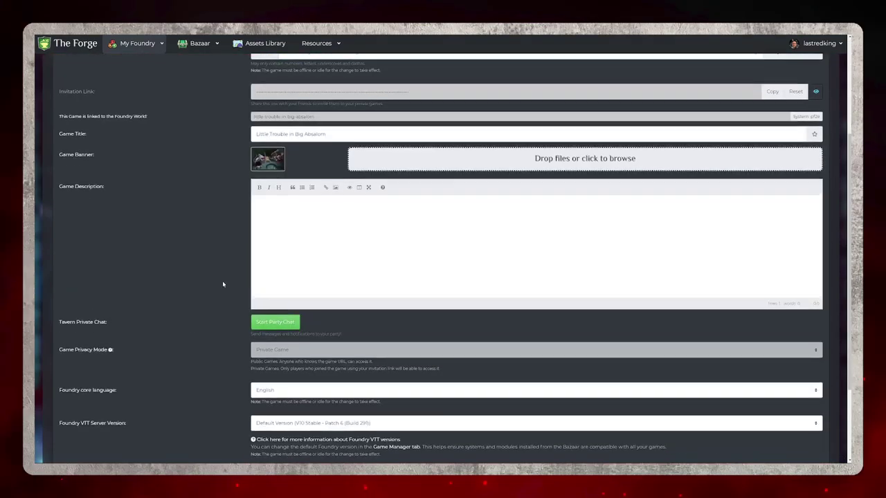
{"action": "scroll", "coordinate": [223, 280], "scroll_direction": "up", "scroll_amount": 1}
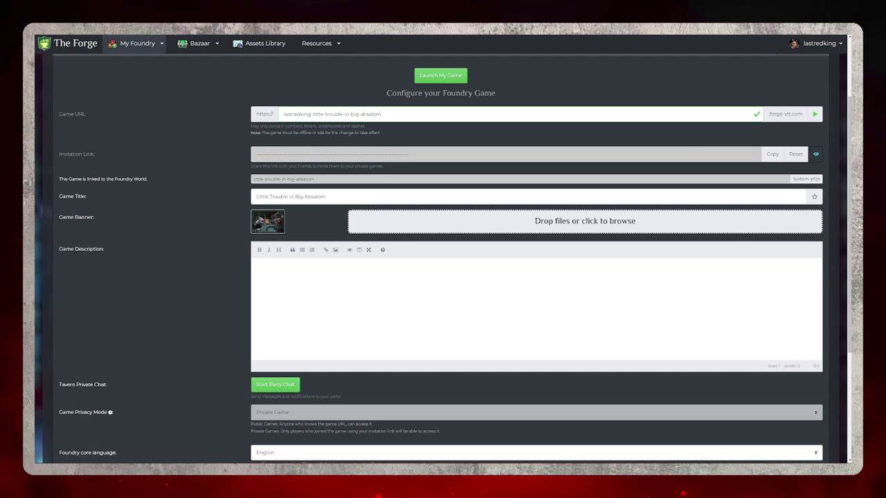
{"action": "type", "text": "For generations, the Hookclaw kobolds have lived beneath the city known as Absalom, scratching out a hardscrabble existence by scavenging from the earth-packed ruins of ancient, buried buildings. In all that time, the Hookclaws have never been conquered or wiped out by more powerful forces, which makes them truly prestigious by kobold standards. Unfortunately, this prestige has never resulted in wealth or comfort. For as long as the Hookclaws have existed, they have lived in relative austerity among meager warrens and have simmered with envy at more famous and well-off kobold clans such as the renowned Sewer Dragons.  Yet the smell of change is in the air. Just recently, a party of Hookclaw miners accidentally broke into an underground room that was stuffed full of treasures and luxuries, most of them in far better condition than the time-rotted relics that the Hookclaws typically own. Firm advocates of looking gift horses in the mouth, however, the Hookclaws have rounded up their greatest heroes, most eager volunteers, and most violent misanthropes to explore the mysterious area. Once the chamber has been secured and deemed safe, the Hookclaws can cart off the treasure and live the opulent lives they have long deserved!"}
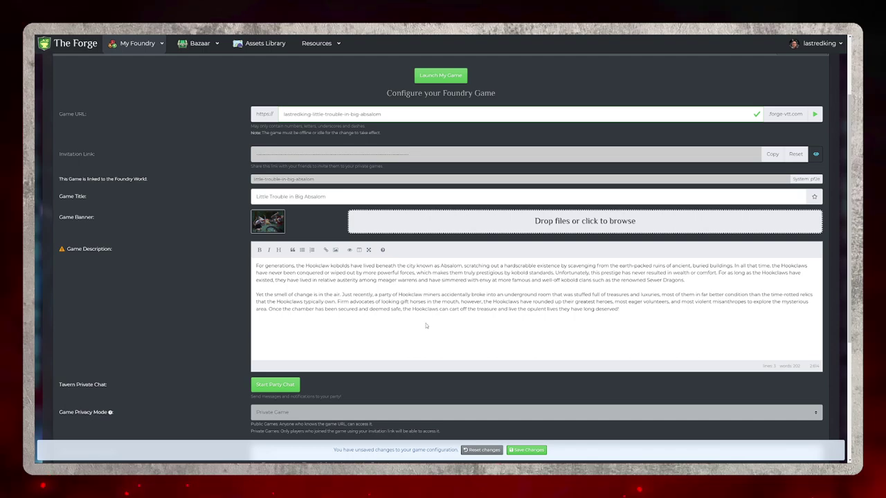
{"action": "left_click", "coordinate": [527, 450]}
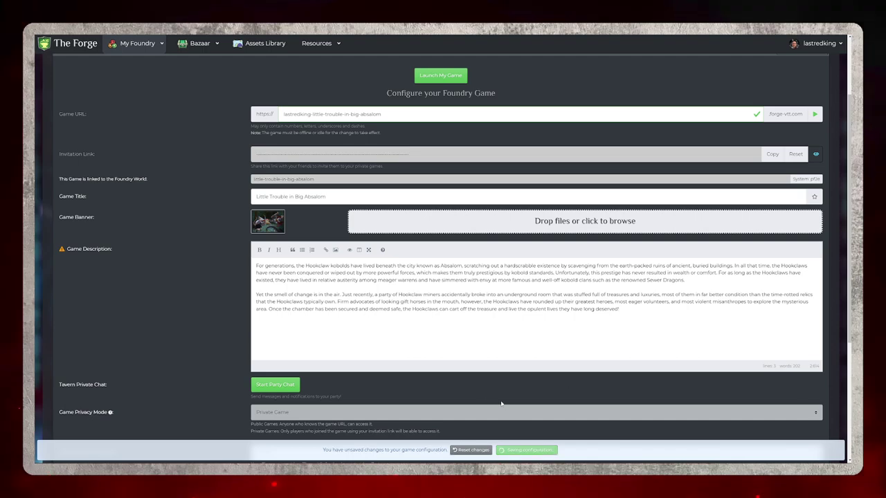
Launch the Little Trouble in Big Absalom game and dismiss the Foundry welcome tour.
{"action": "scroll", "coordinate": [191, 377], "scroll_direction": "down", "scroll_amount": 1}
{"action": "scroll", "coordinate": [191, 377], "scroll_direction": "down", "scroll_amount": 2}
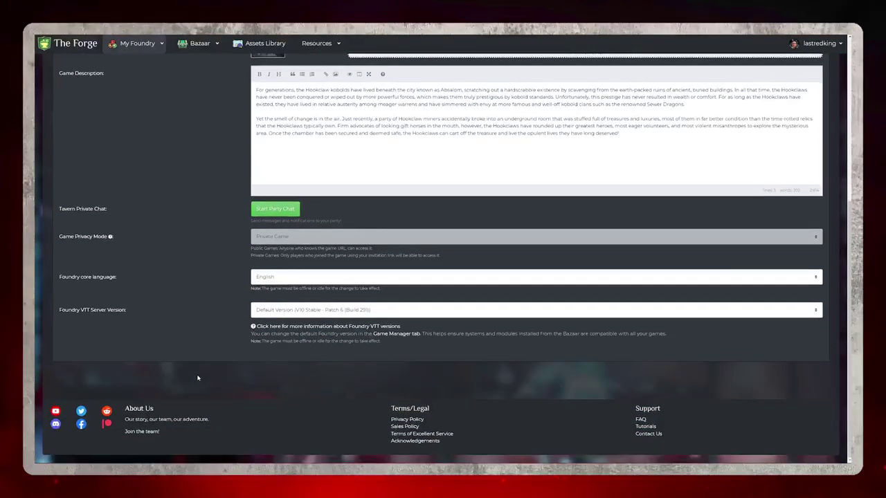
{"action": "scroll", "coordinate": [198, 376], "scroll_direction": "up", "scroll_amount": 4}
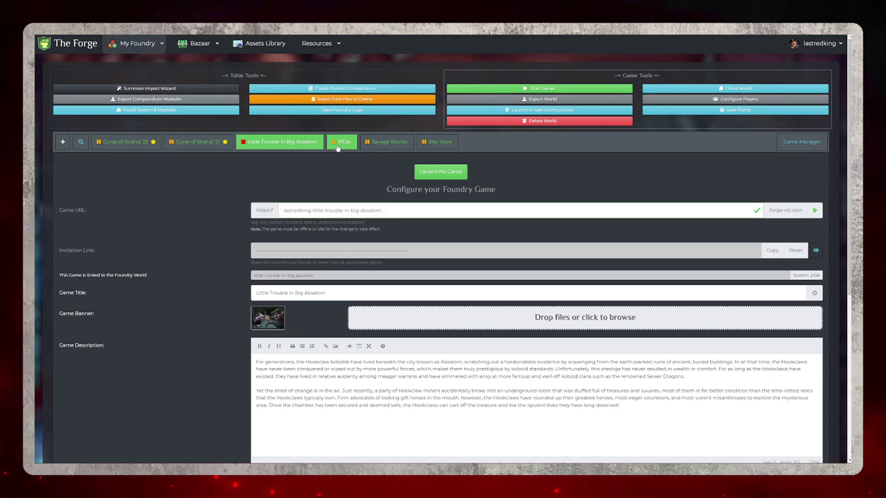
{"action": "left_click", "coordinate": [433, 174]}
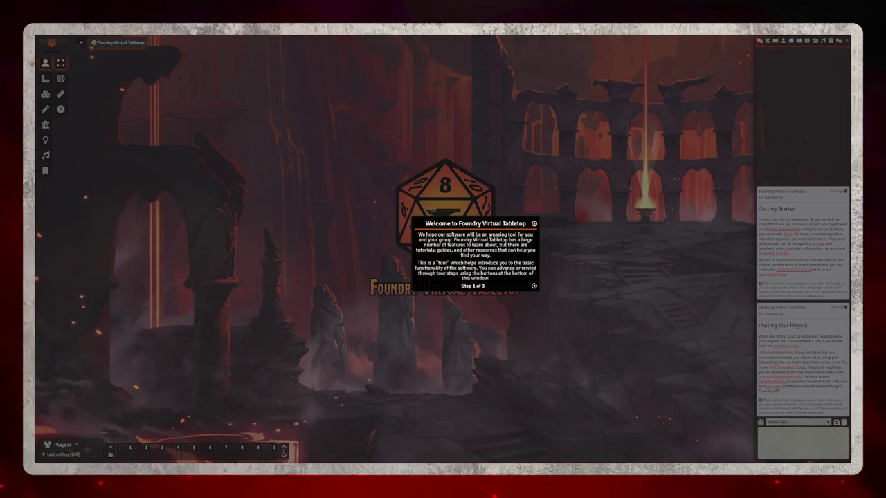
{"action": "left_click", "coordinate": [534, 224]}
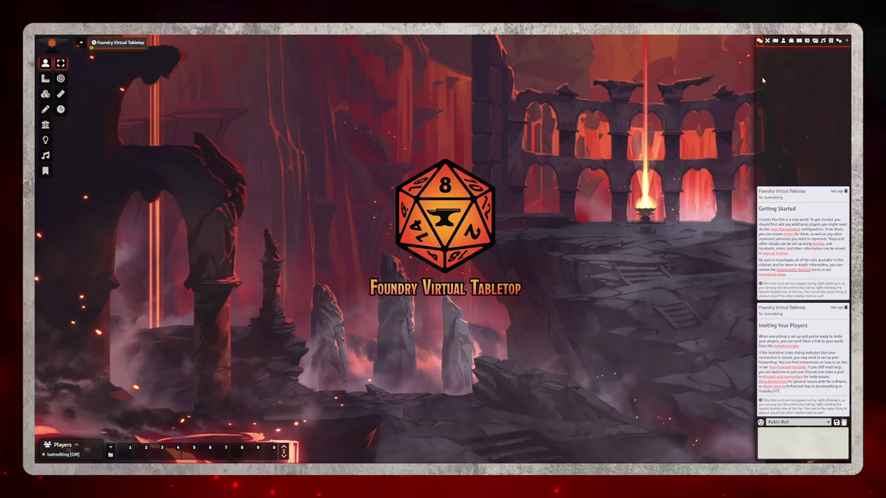
Open the module management of the game and enable Raise My Hand together with its required dependency socketlib.
{"action": "left_click", "coordinate": [839, 40]}
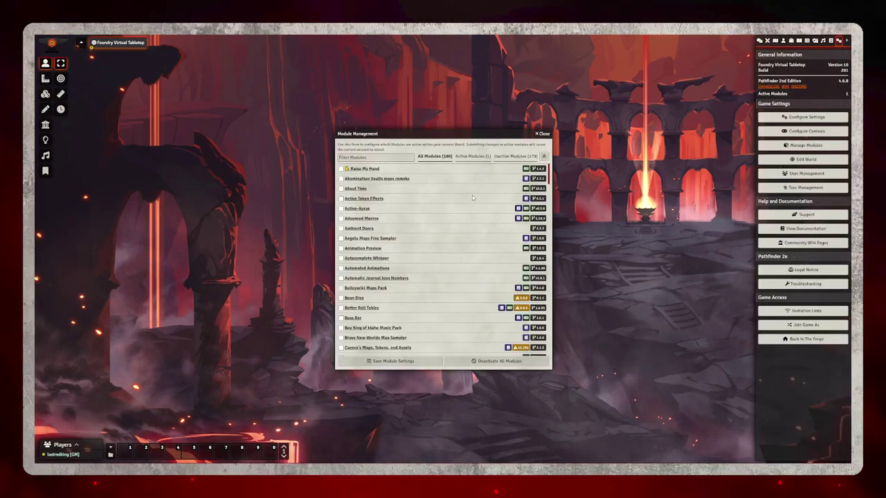
{"action": "left_click", "coordinate": [340, 168]}
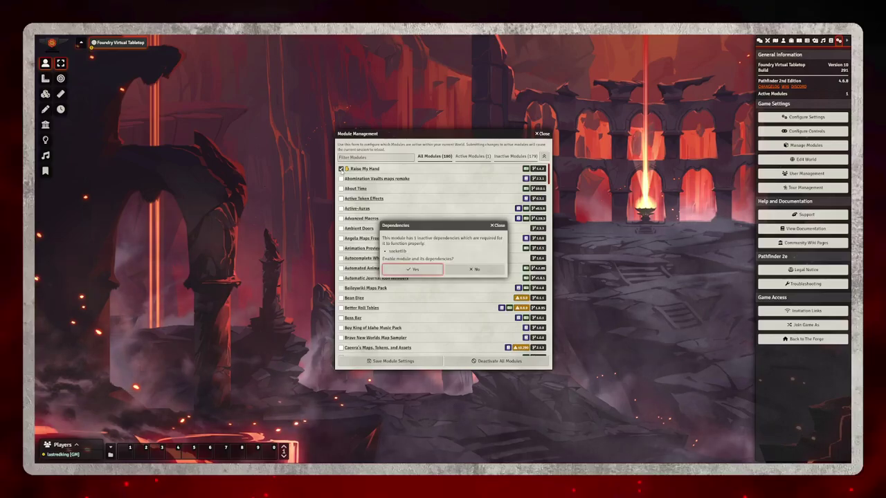
{"action": "key", "text": "Return"}
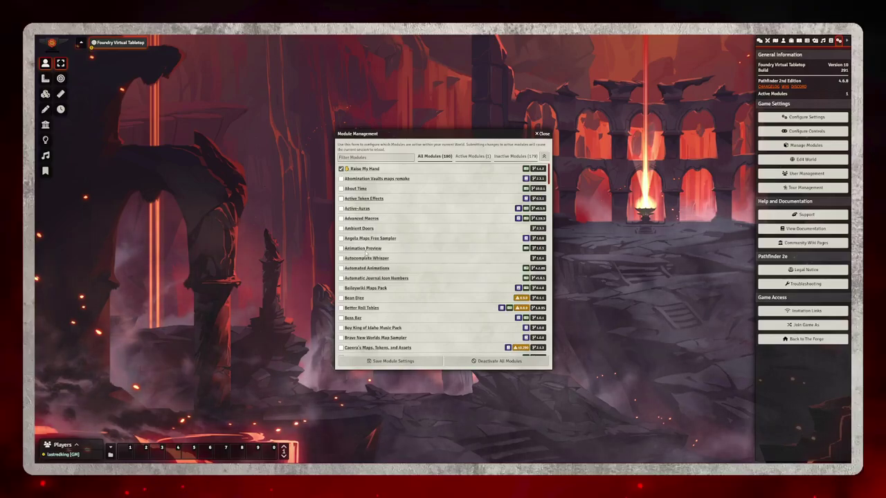